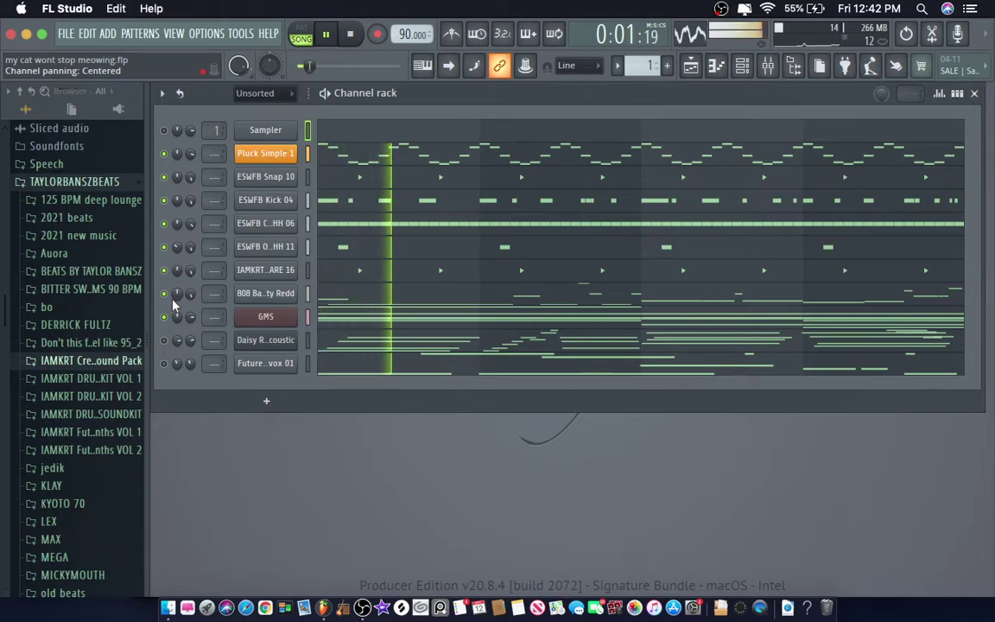
Unmute the Daisy Rock Acoustic and Future vox 01 channels and mute the GMS channel during playback.
left_click(165, 340)
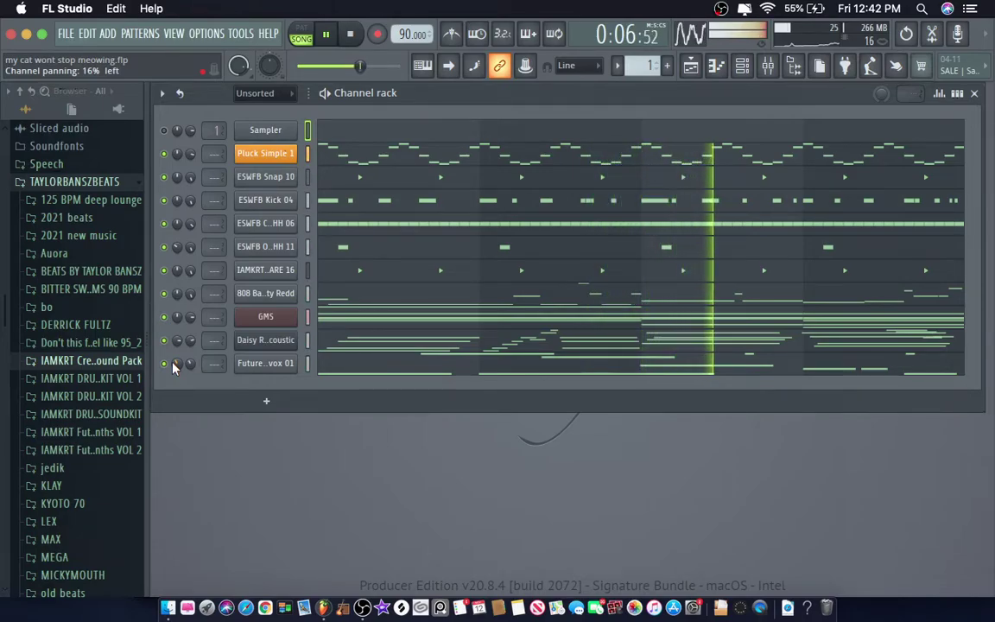
left_click(165, 154)
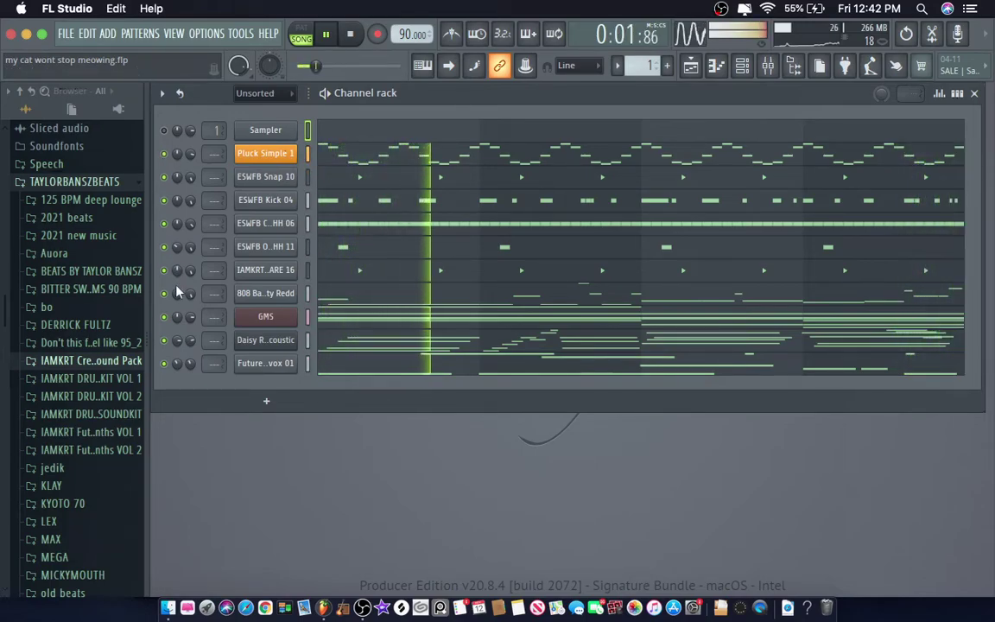
left_click(166, 317)
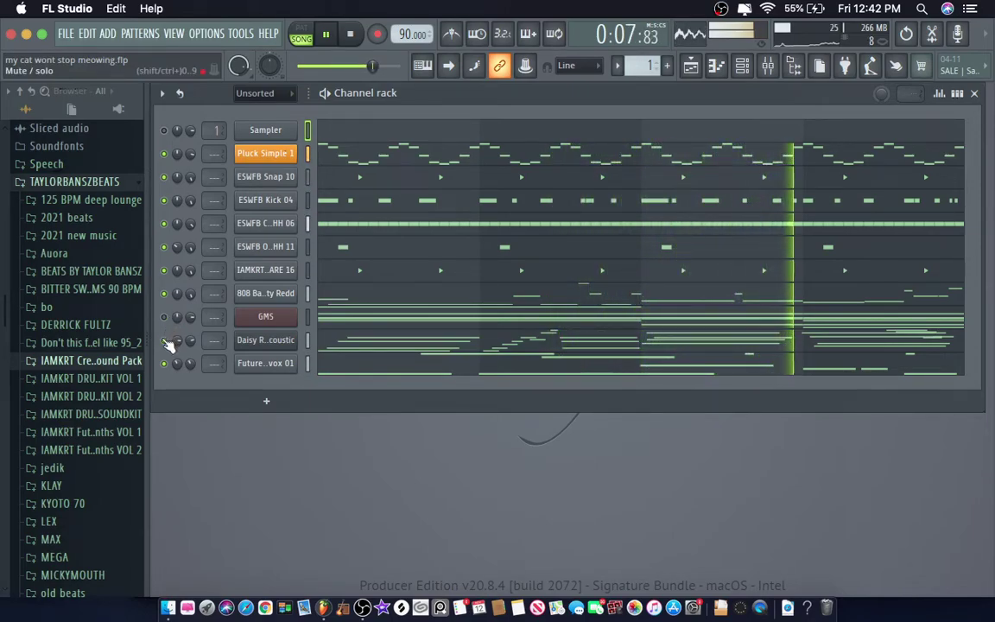
Examine the Pluck Simple 1 notes in the piano roll, including the higher octave, and return to the channel rack.
left_click(381, 164)
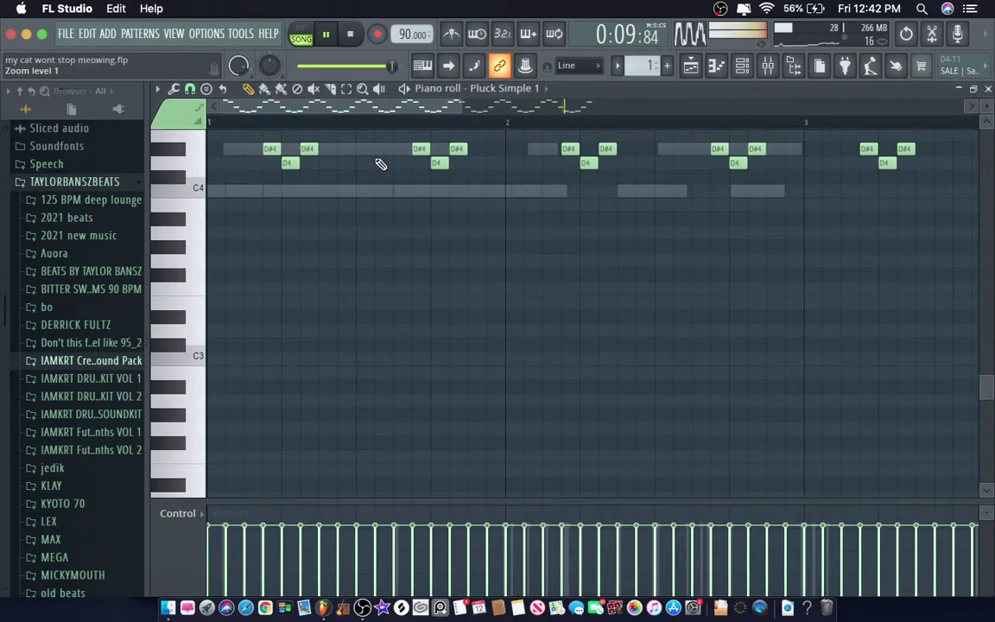
scroll(381, 164, "up", 6)
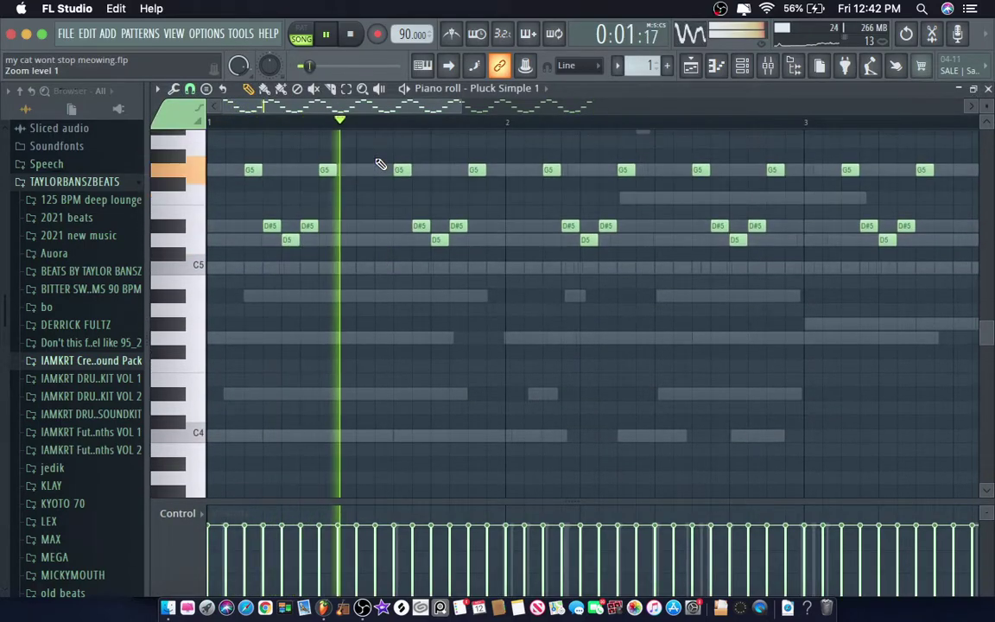
key("F7")
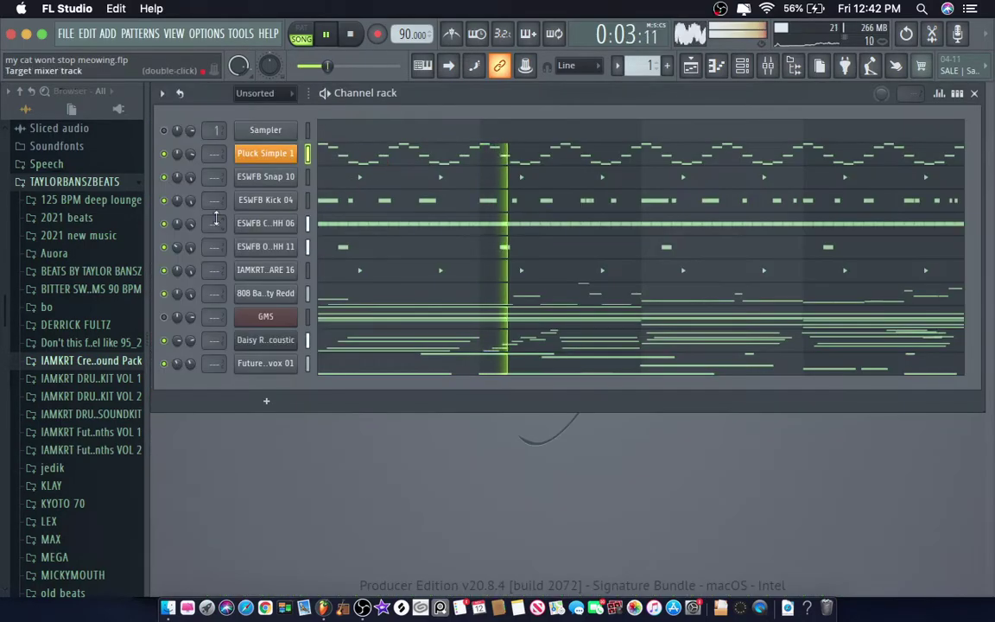
Solo the Pluck Simple 1 channel in the channel rack.
right_click(164, 319)
left_click(183, 335)
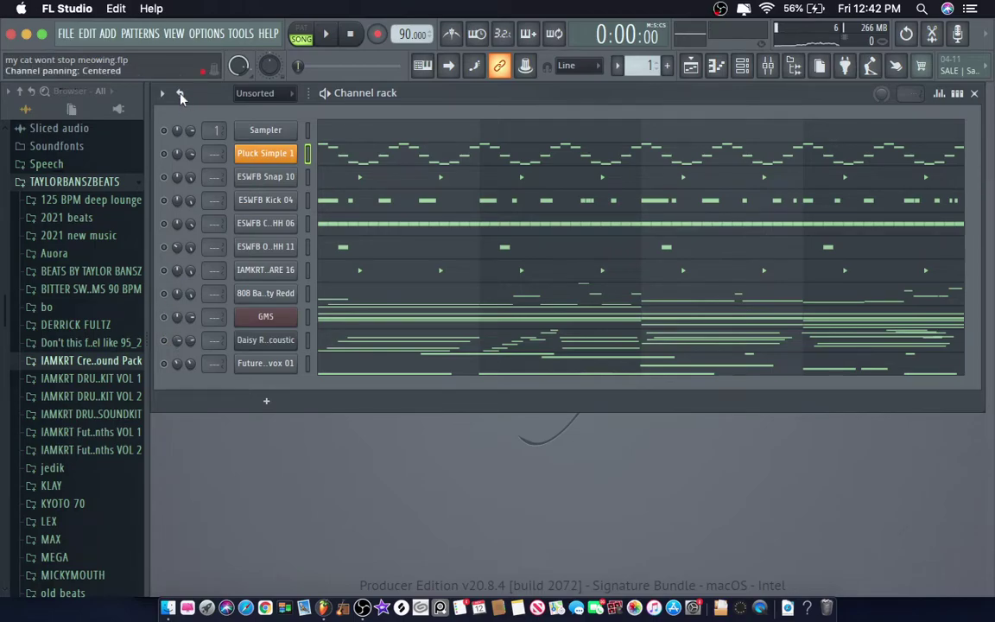
right_click(166, 158)
left_click(178, 164)
right_click(165, 155)
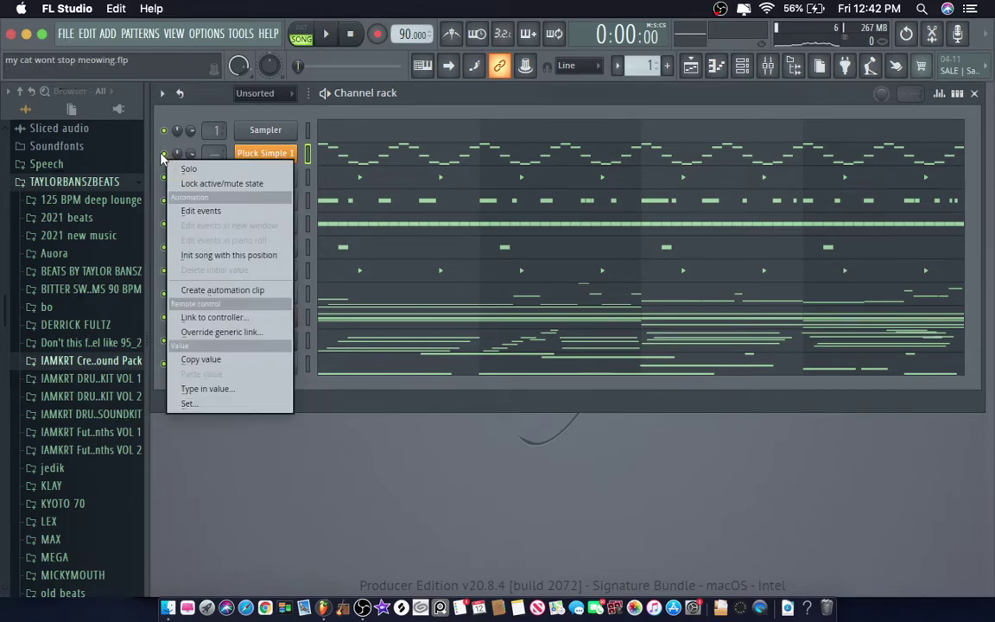
left_click(176, 169)
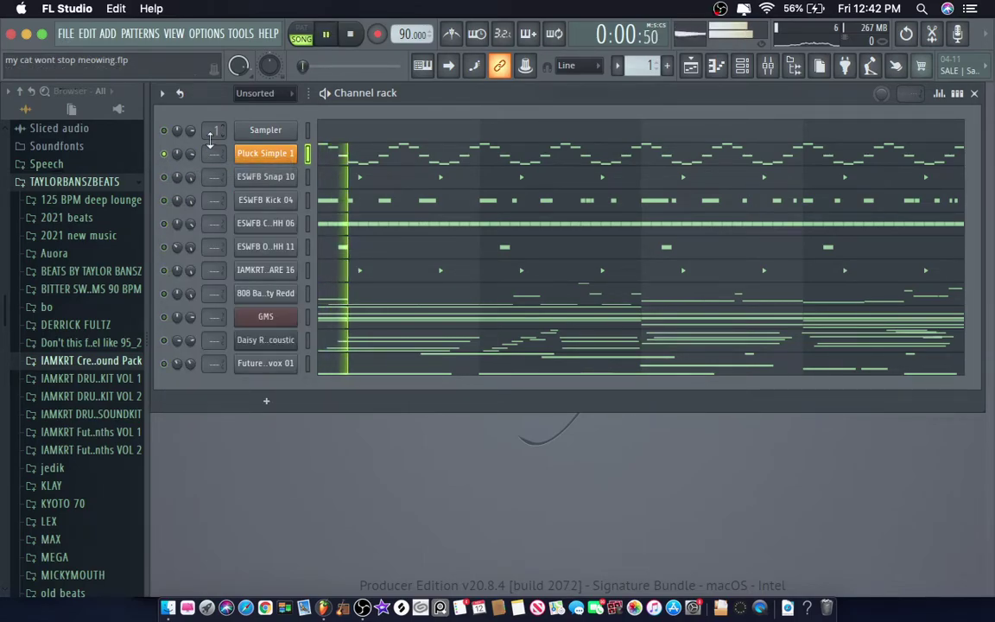
Play back the soloed Pluck Simple 1 melody in the piano roll with all four bars in view.
left_click(320, 161)
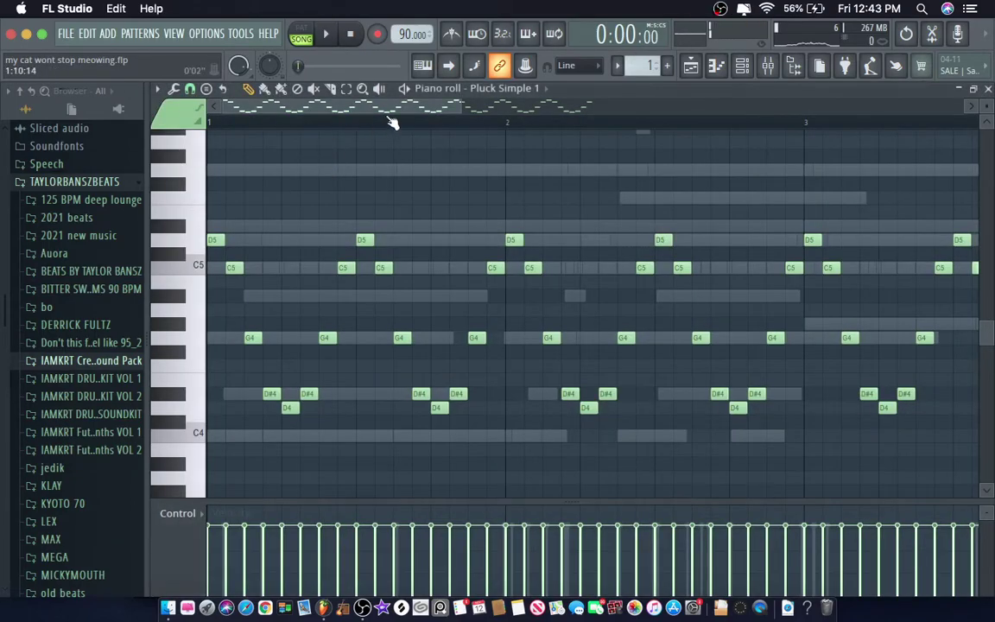
left_click_drag(462, 107, 766, 102)
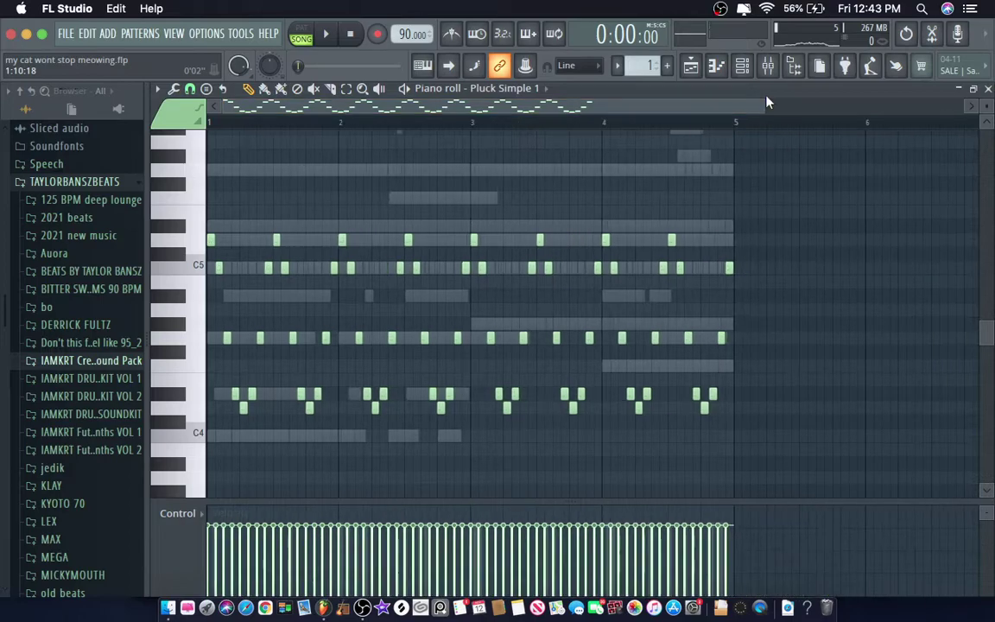
key("space")
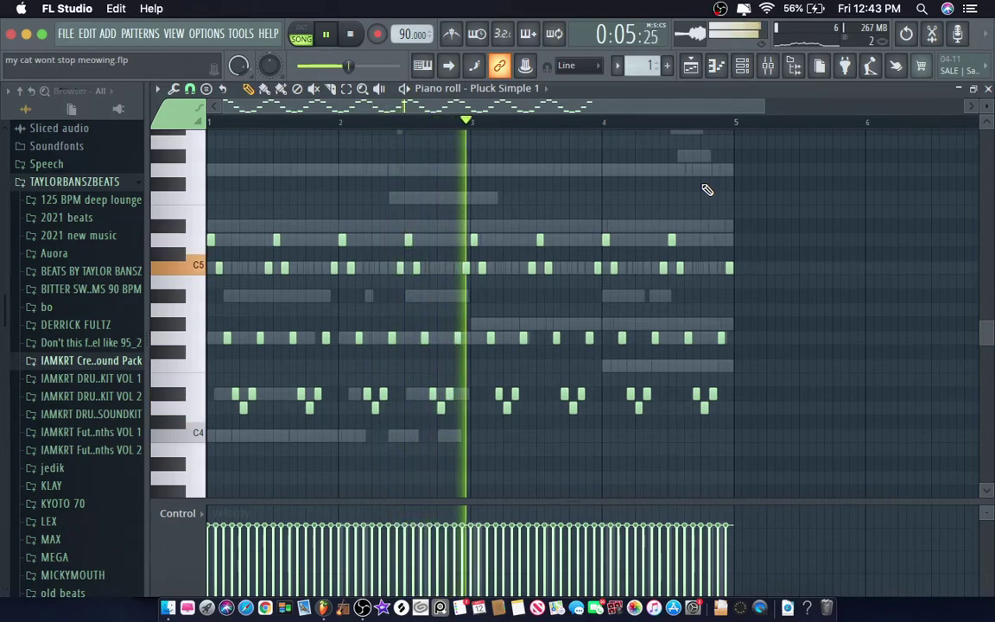
key("space")
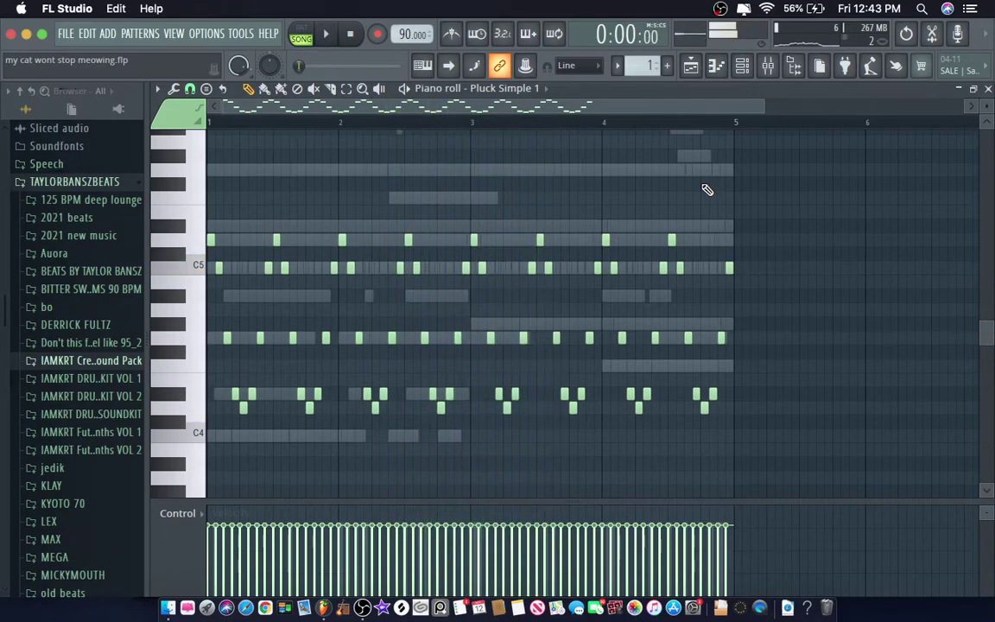
Open the Pluck Simple 1 channel's synthesizer and load the Pluck Simple preset from the X Olbaid pluck presets.
key("F7")
left_click(259, 154)
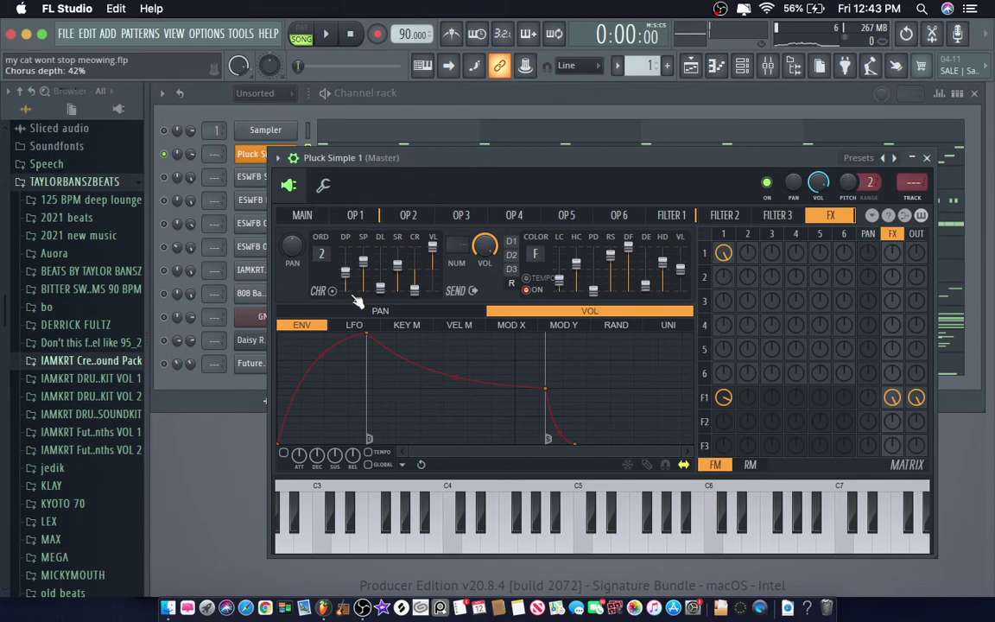
key("space")
left_click(278, 158)
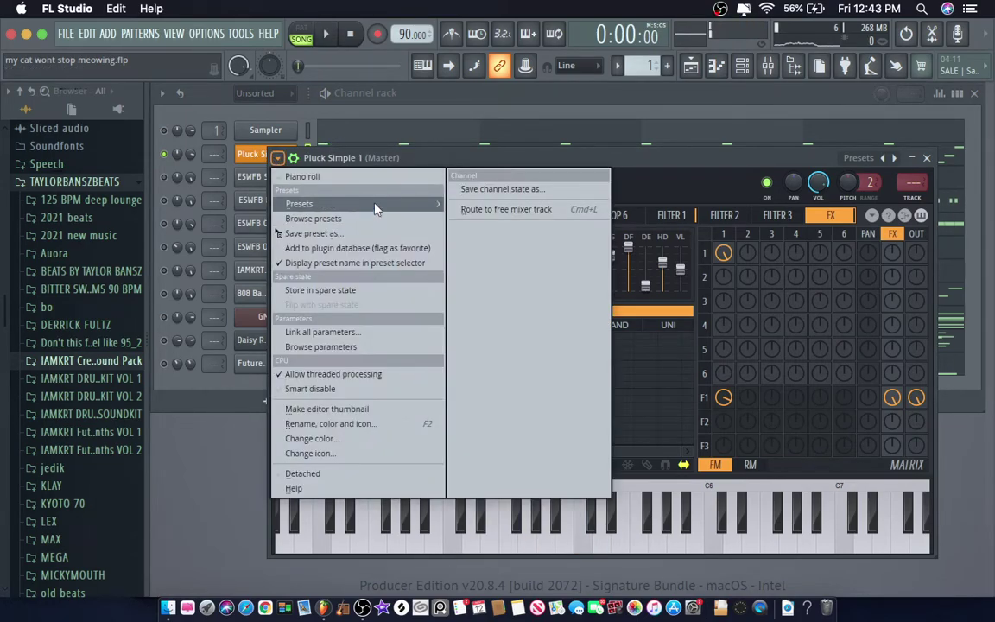
mouse_move(374, 212)
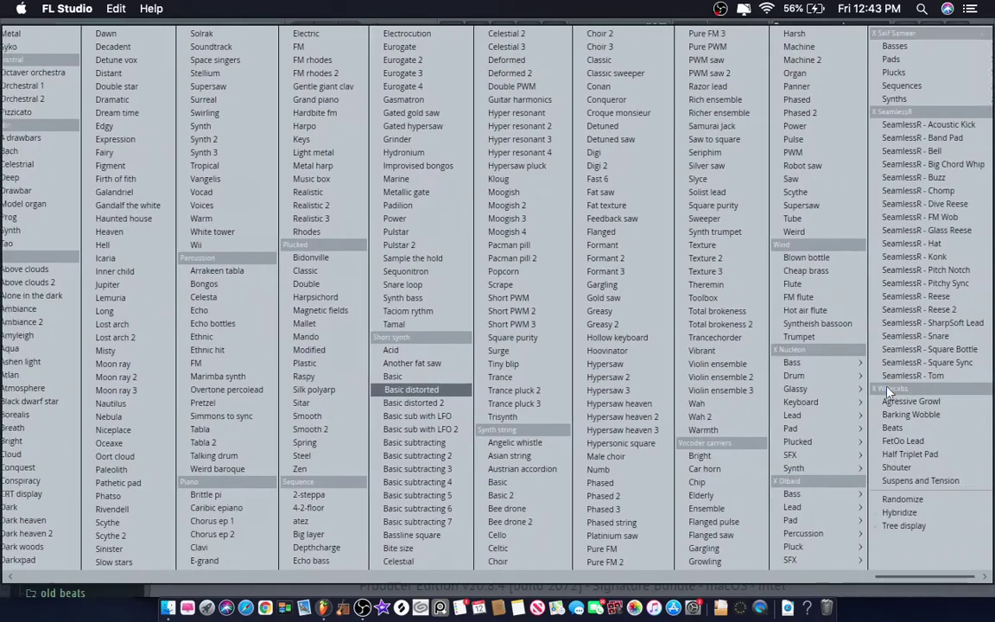
mouse_move(832, 547)
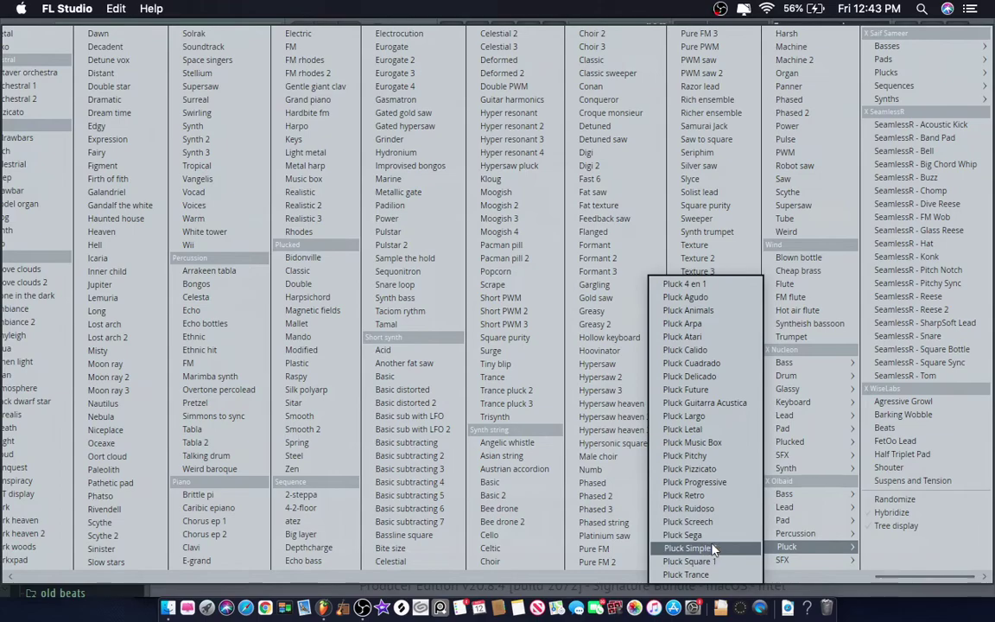
left_click(690, 547)
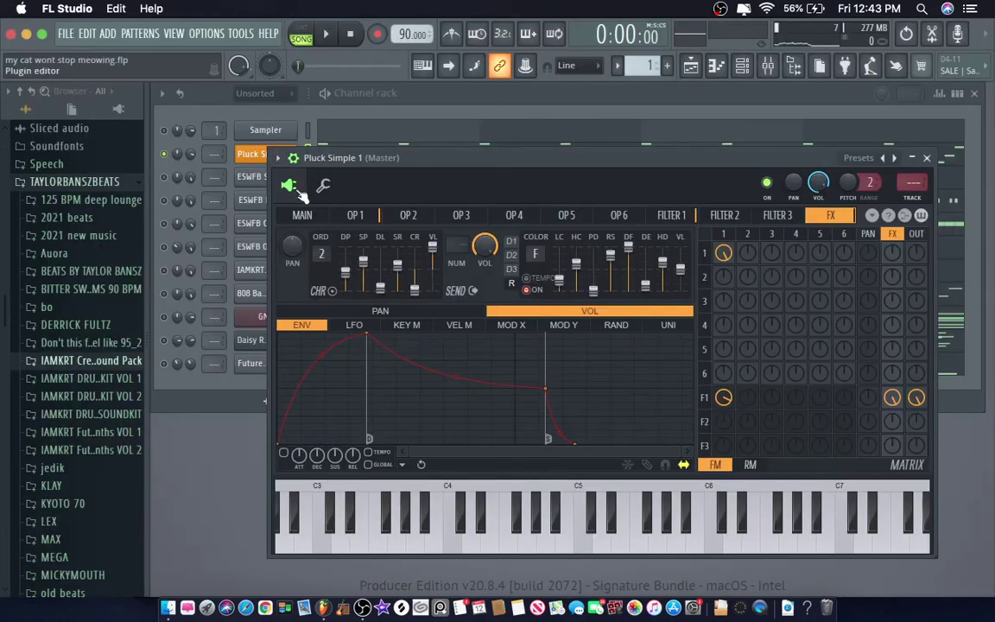
Unmute the ESWFB Snap 10, ESWFB Kick 04, both ESWFB HH and the IAMKRT snare channels alongside the pluck.
left_click(245, 116)
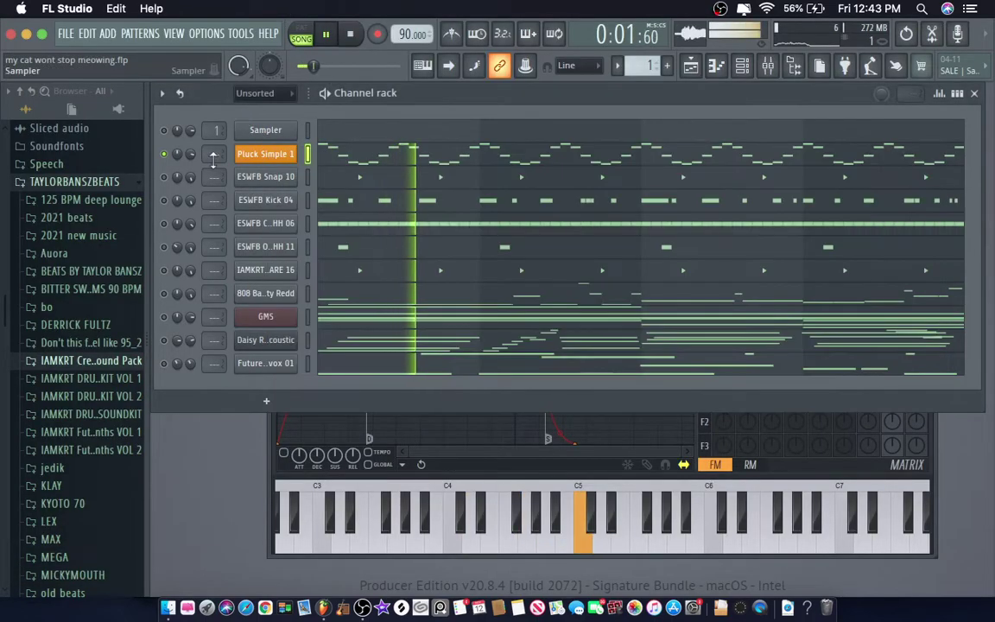
left_click(164, 177)
left_click(165, 200)
left_click(164, 224)
left_click(164, 247)
left_click(164, 270)
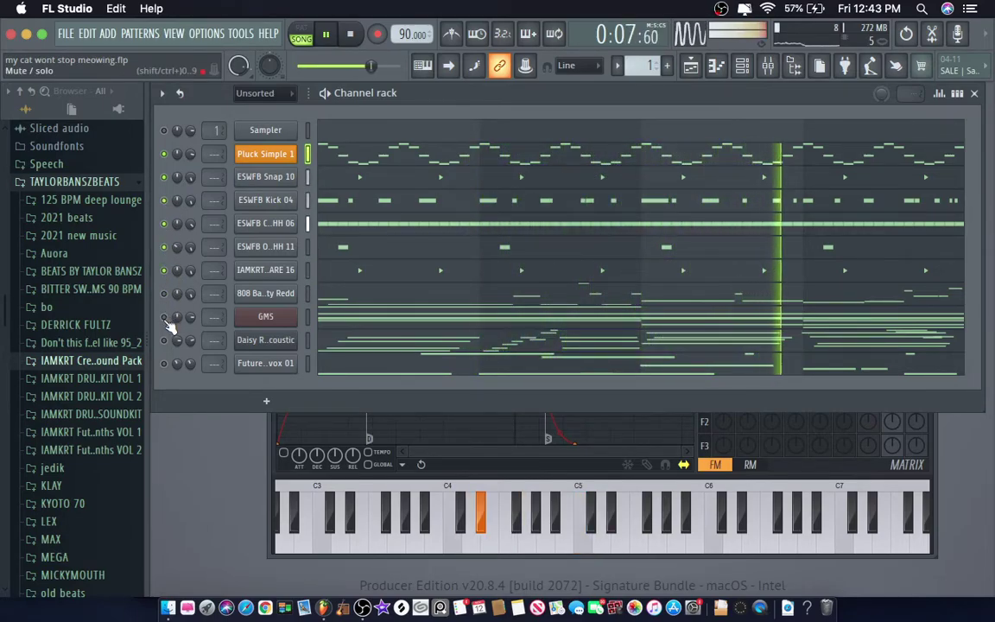
Solo the GMS channel and open its synthesizer to check which program it uses.
right_click(171, 318)
left_click(186, 334)
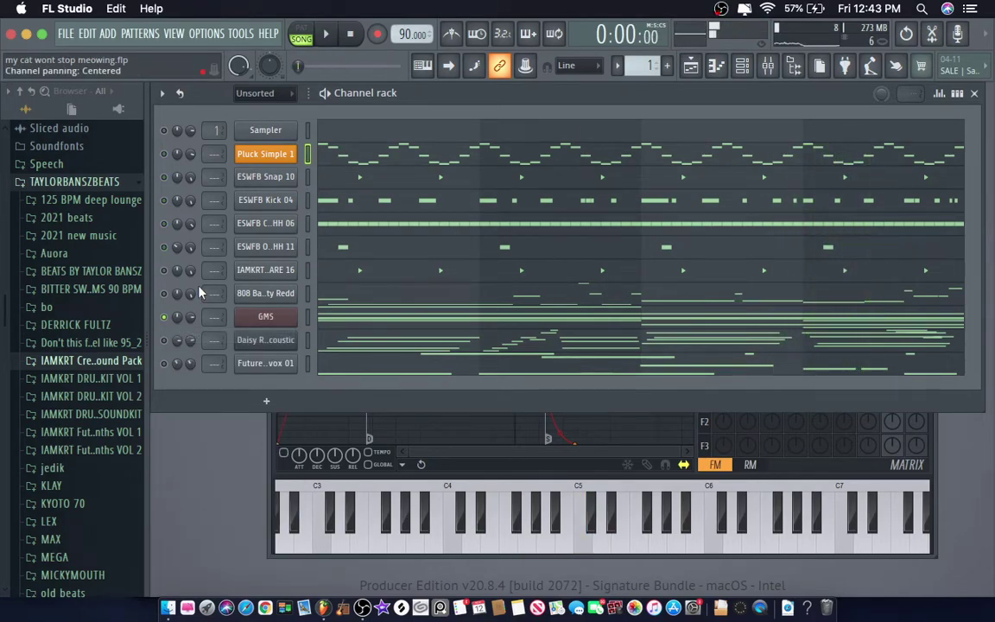
left_click(266, 322)
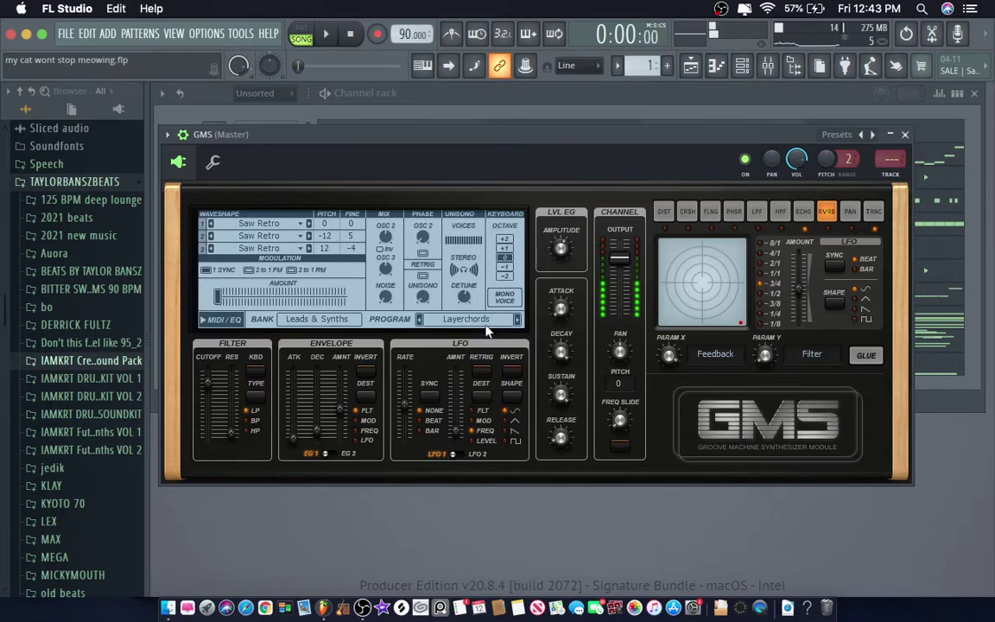
Play back the GMS chords in the piano roll, stop playback and return to the channel rack.
left_click(966, 320)
key("space")
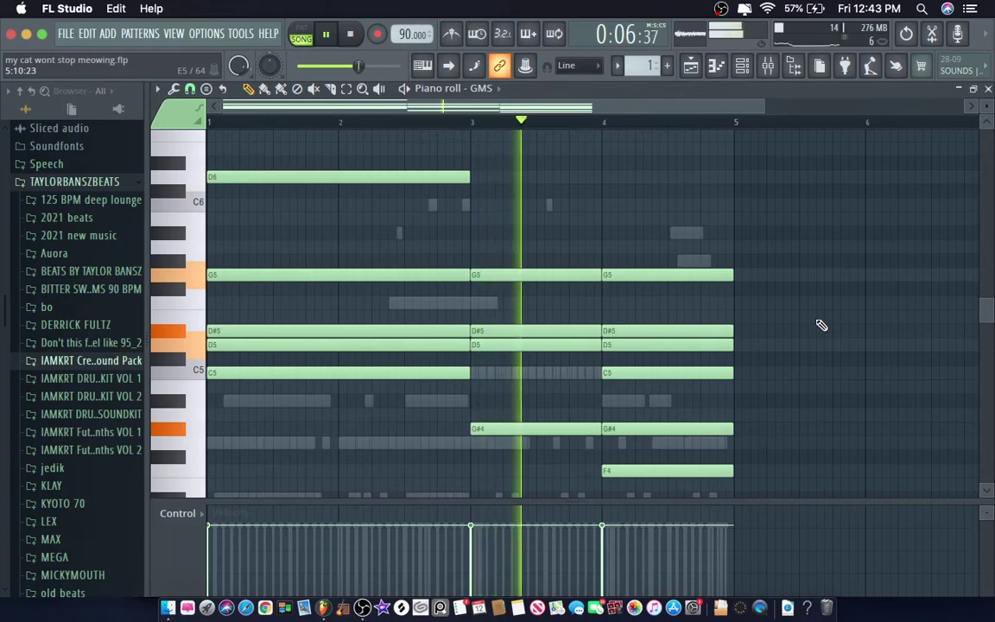
scroll(822, 325, "down", 2)
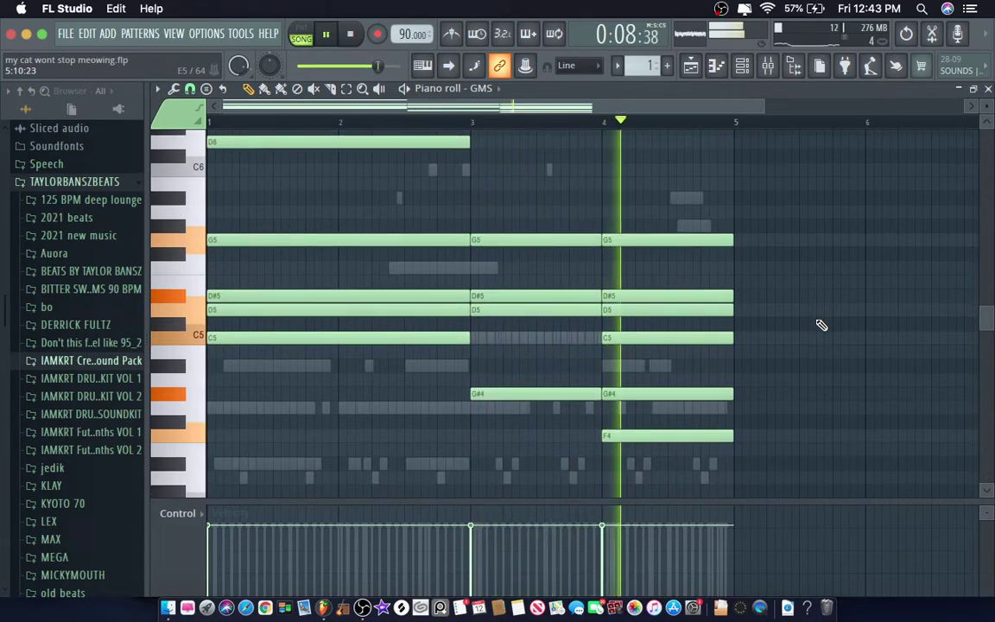
key("F7")
key("space")
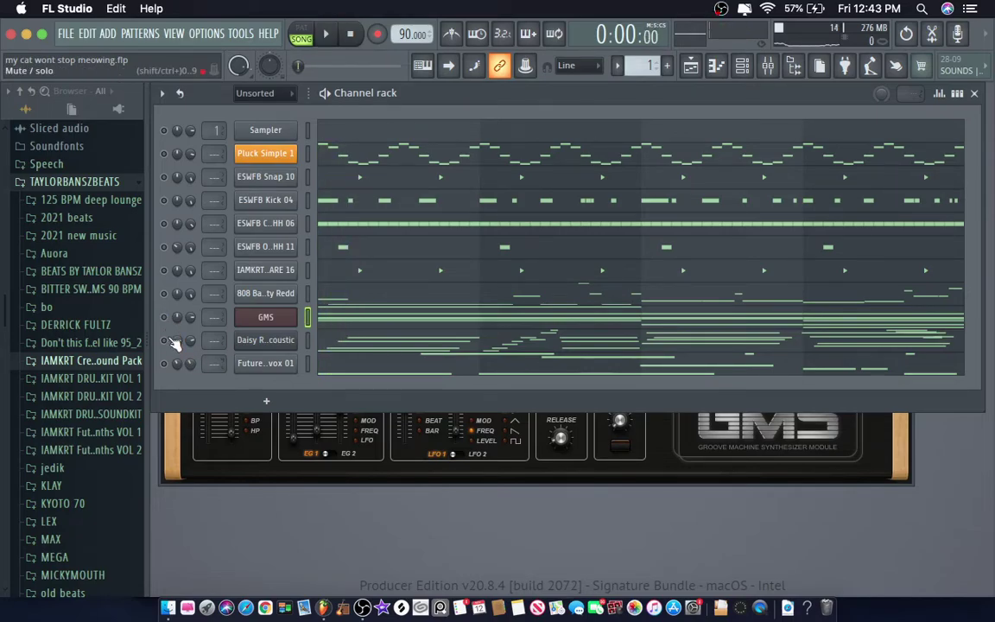
Solo the Daisy Rock Acoustic channel and restart playback.
right_click(168, 343)
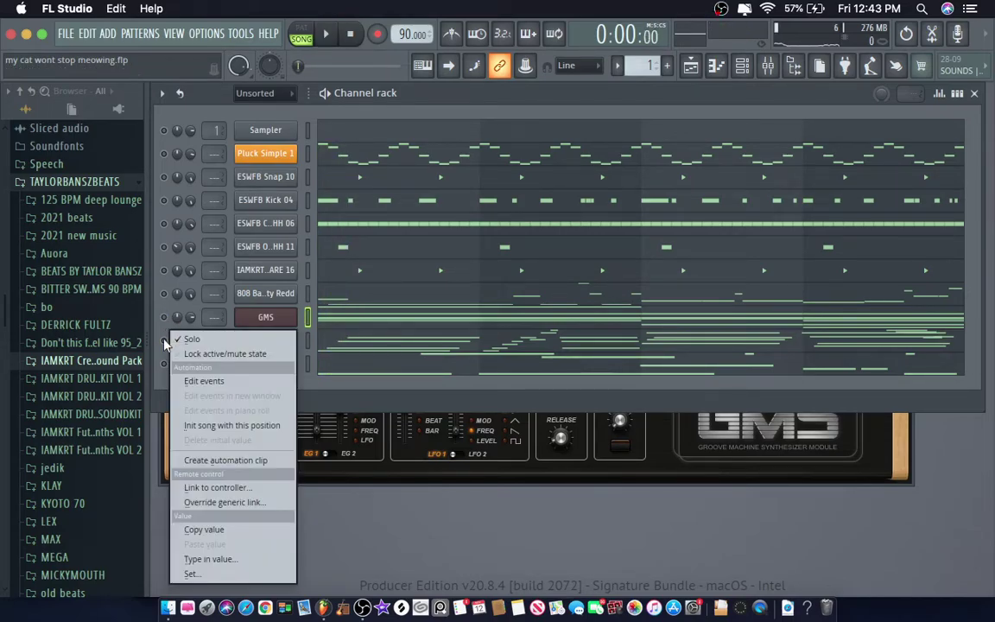
left_click(190, 340)
key("space")
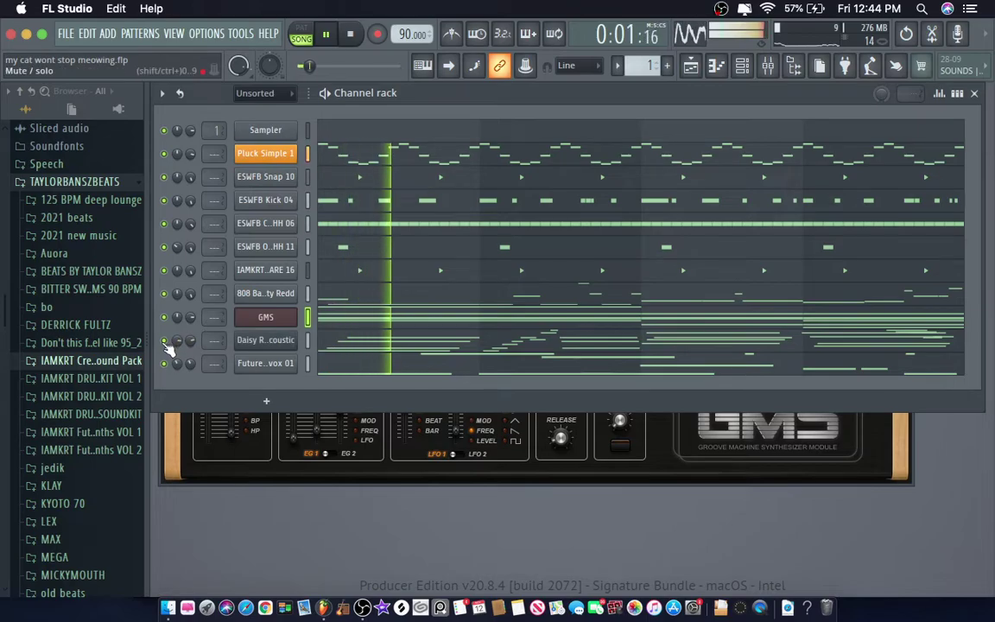
right_click(163, 343)
left_click(190, 339)
key("space")
key("space")
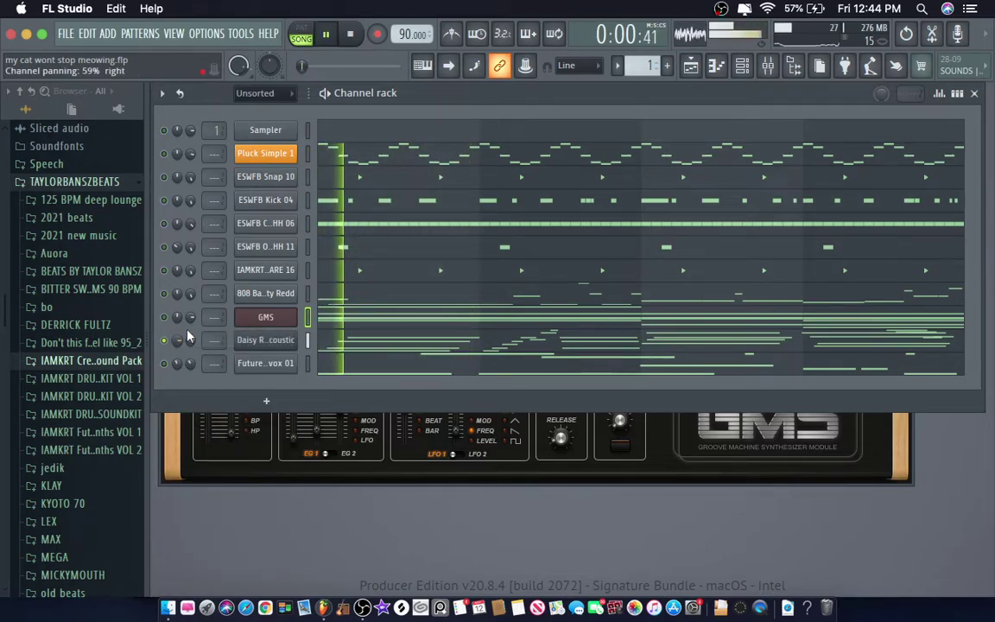
Check the Daisy Rock Acoustic channel's FLEX preset and play back its notes in the piano roll.
left_click(278, 342)
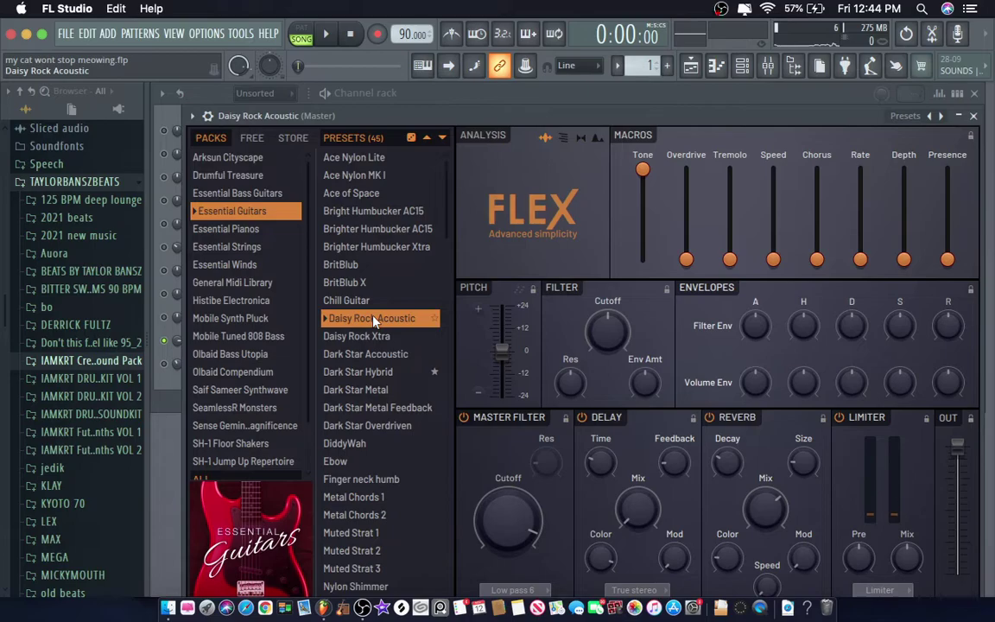
key("Escape")
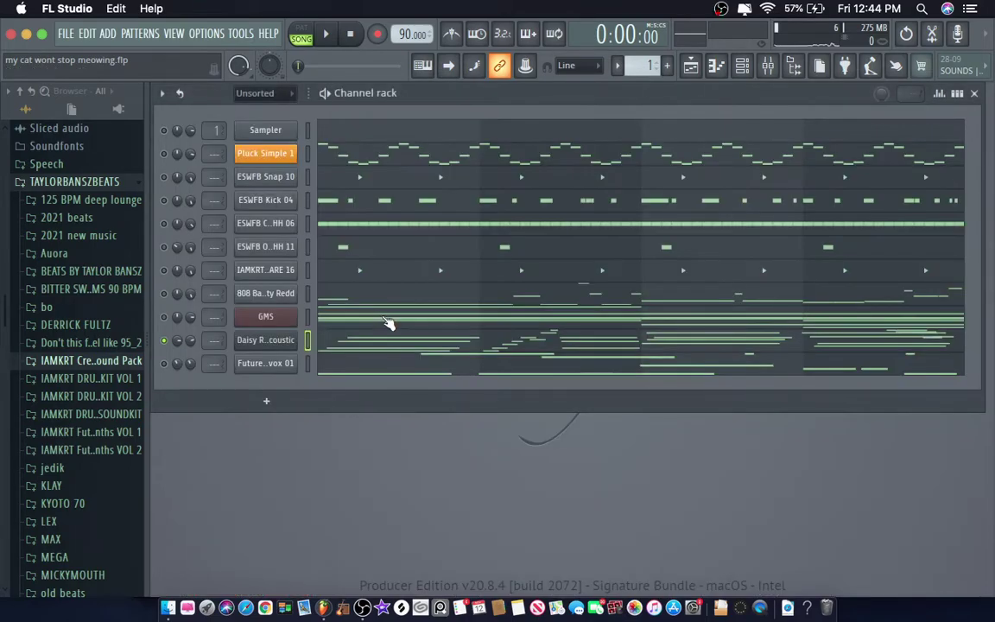
left_click(388, 348)
scroll(521, 292, "down", 4)
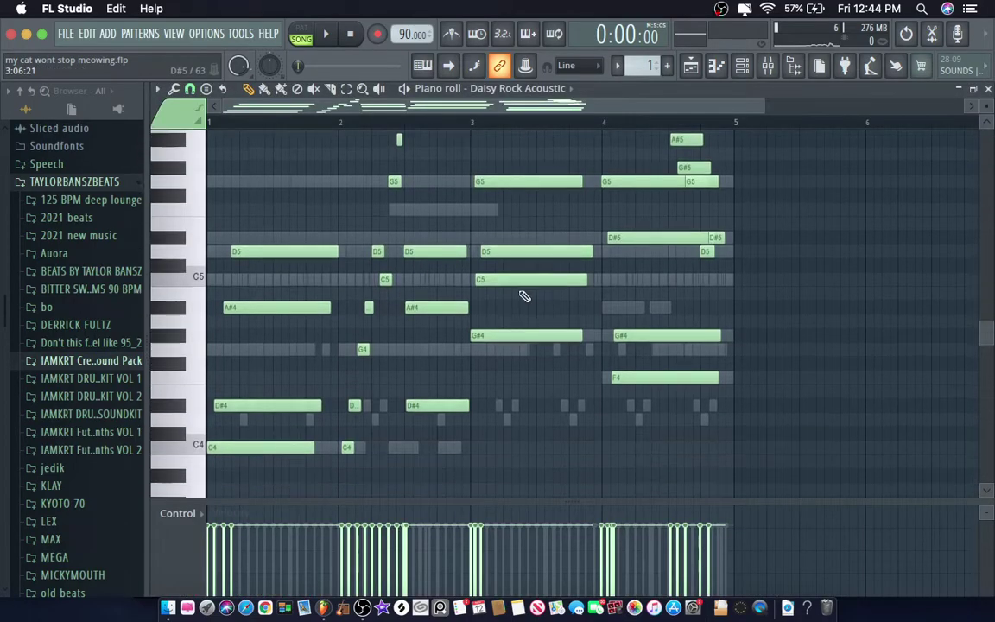
scroll(520, 292, "up", 4)
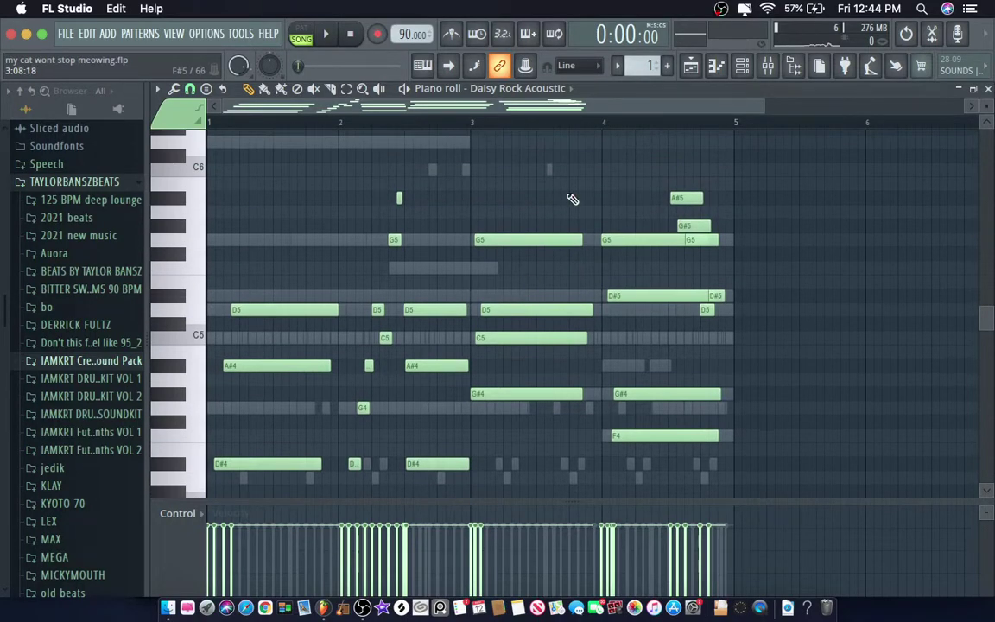
left_click_drag(763, 106, 962, 105)
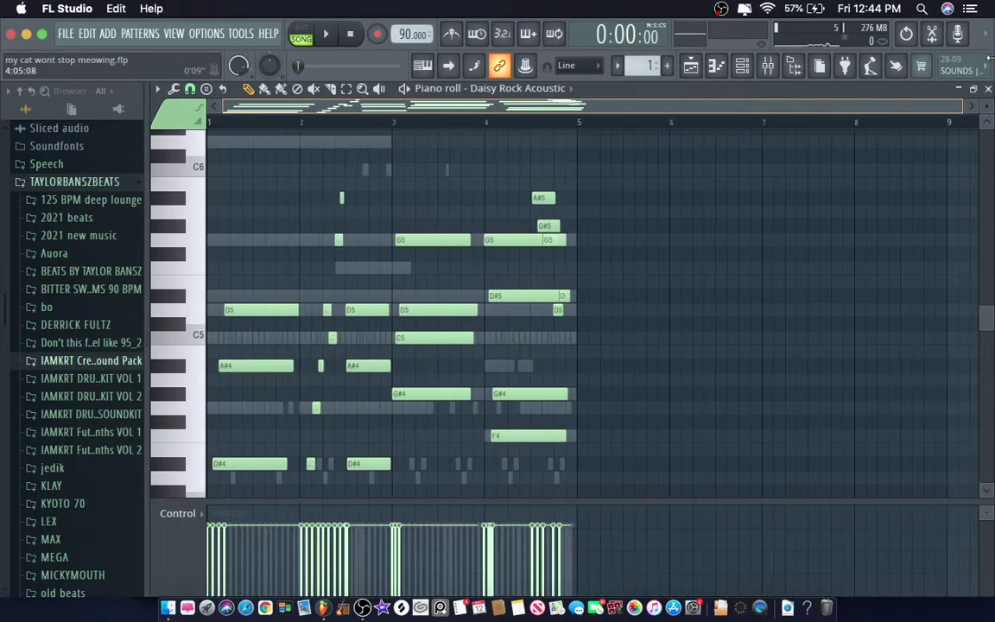
scroll(790, 279, "down", 3)
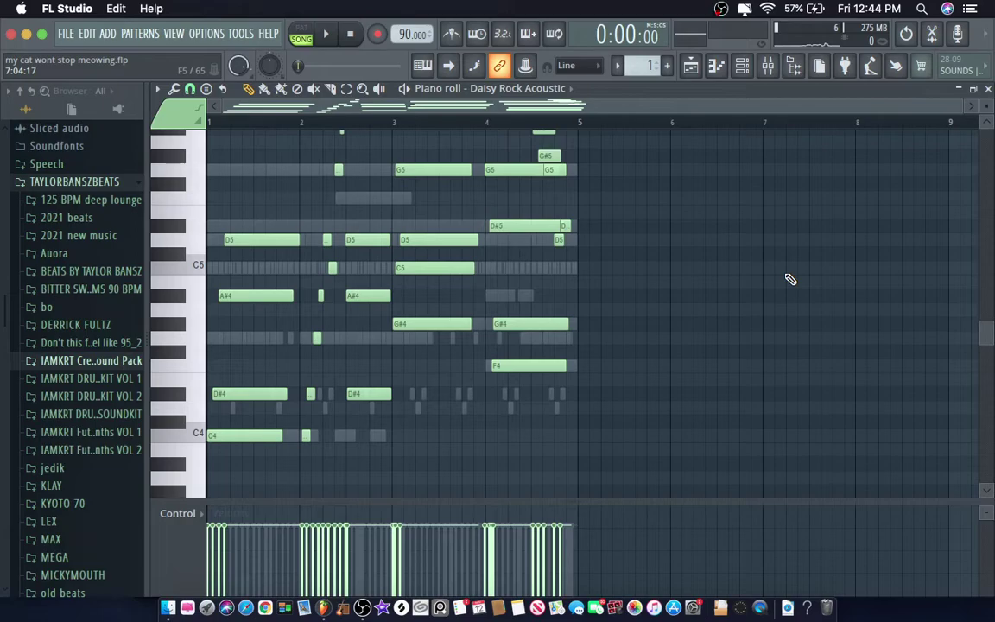
key("space")
scroll(790, 279, "up", 1)
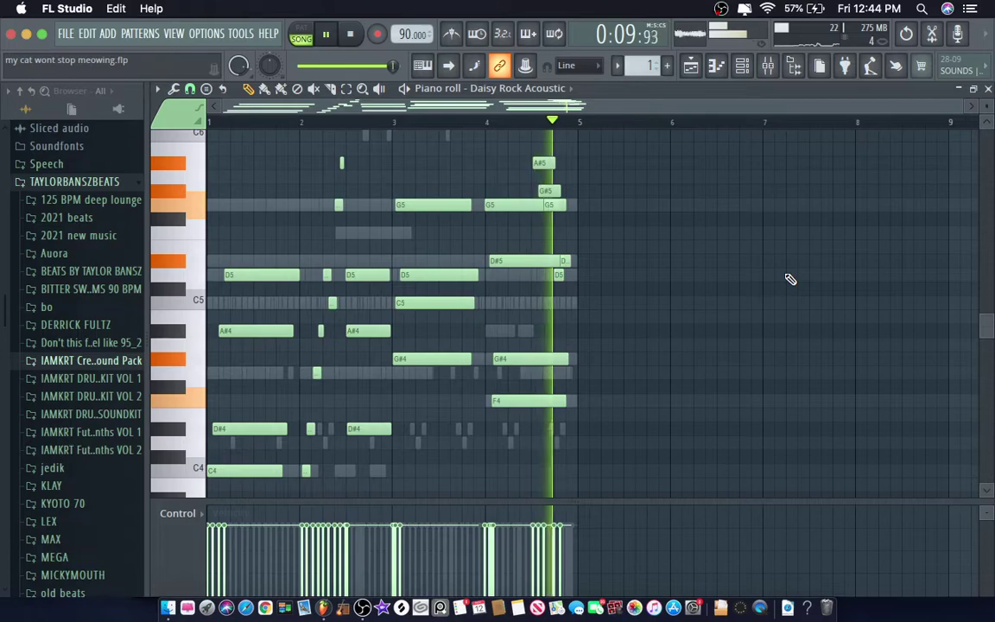
Return to the channel rack and unmute the other channels from GMS up to Pluck Simple 1 so the full beat plays.
key("Escape")
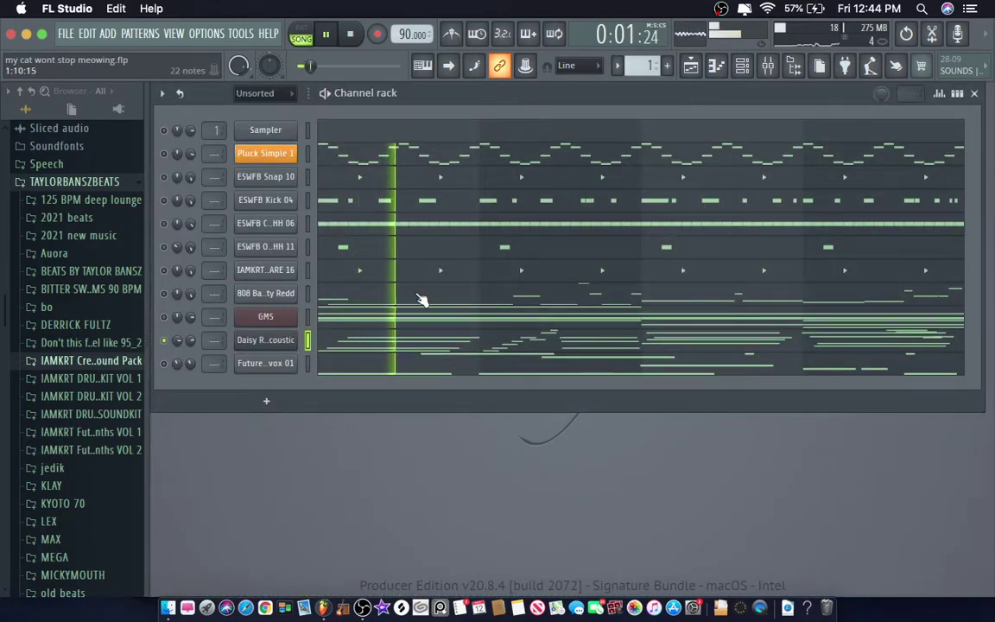
left_click(164, 317)
left_click(164, 293)
left_click(164, 270)
left_click(164, 247)
left_click(164, 223)
left_click(164, 201)
left_click(165, 178)
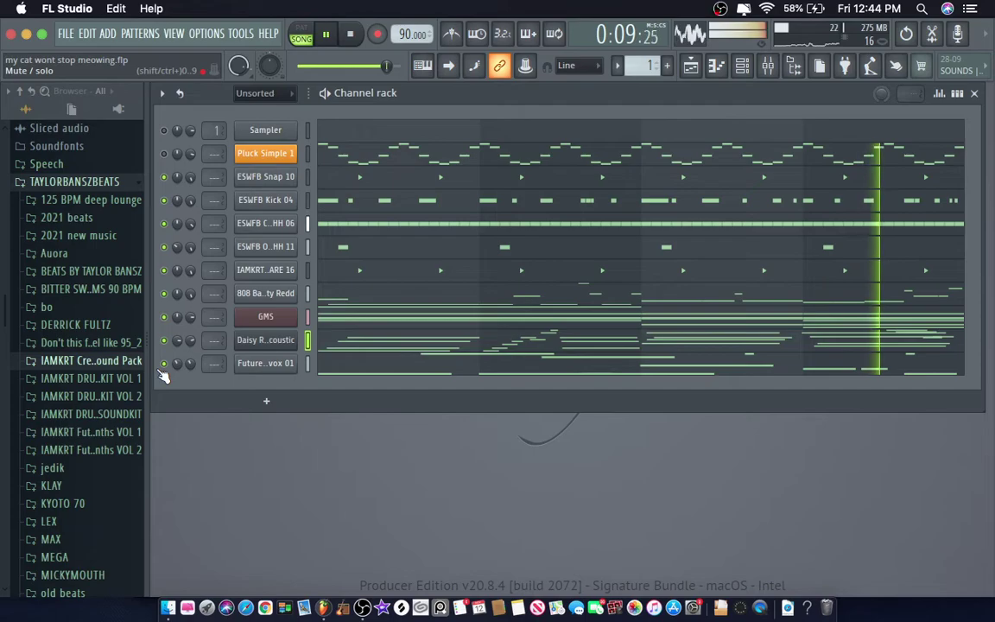
left_click(166, 153)
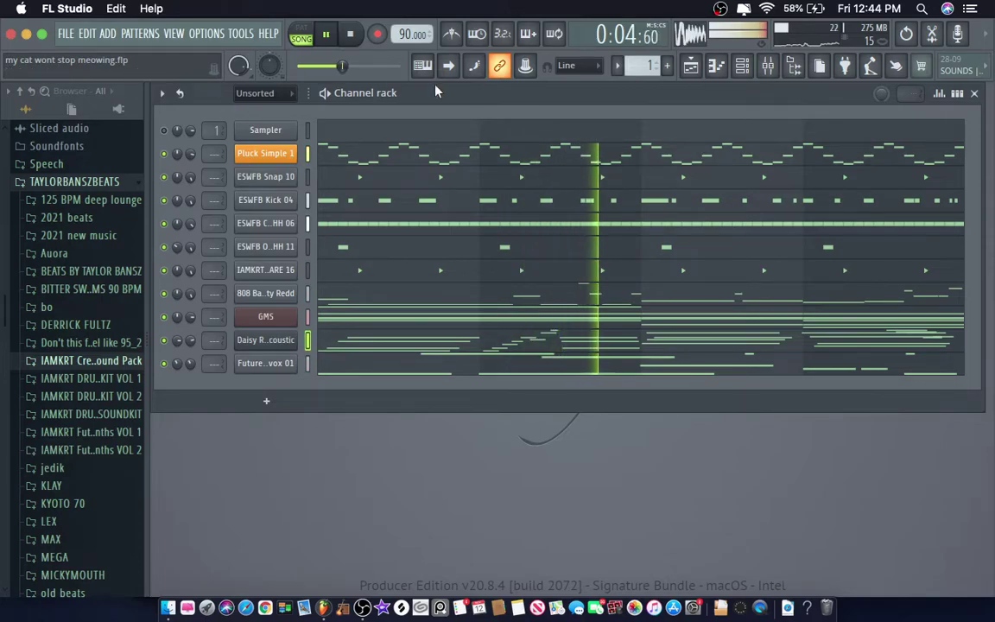
Restart playback with the mixer open to check the master track and its effects, and close the mixer.
key("space")
left_click(768, 68)
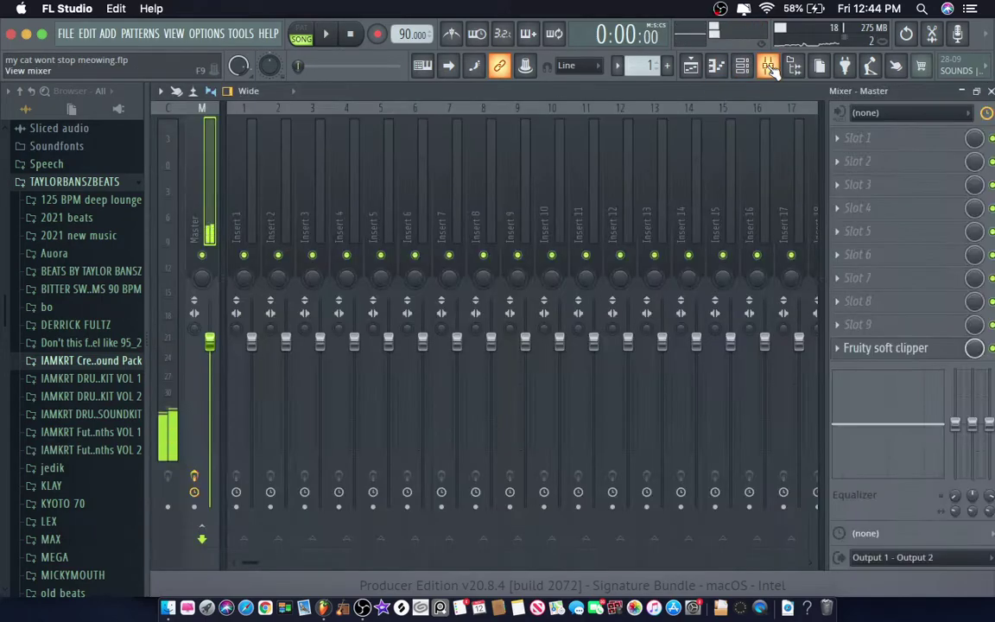
key("space")
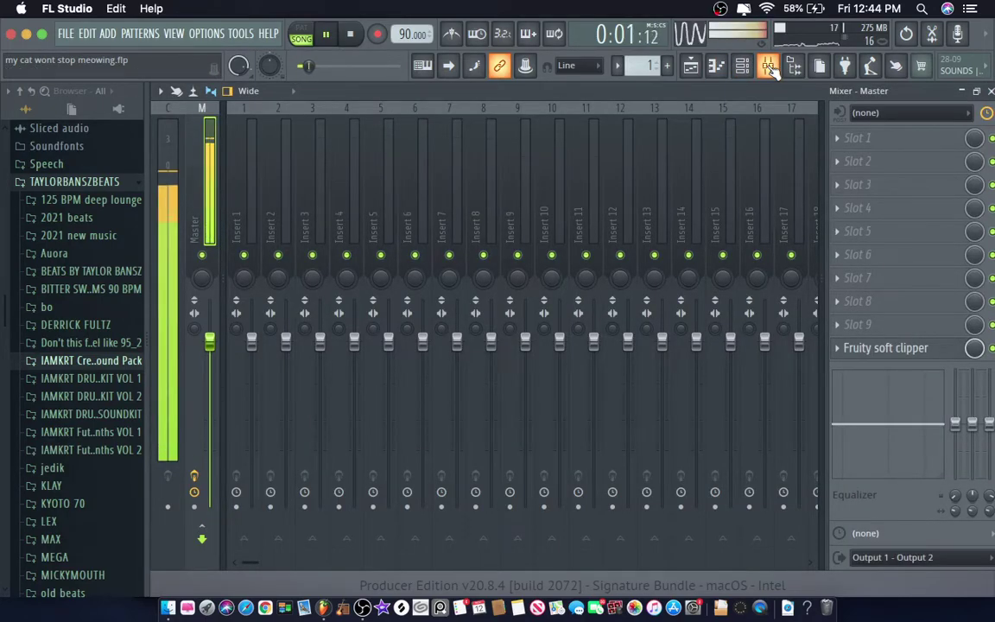
left_click(768, 67)
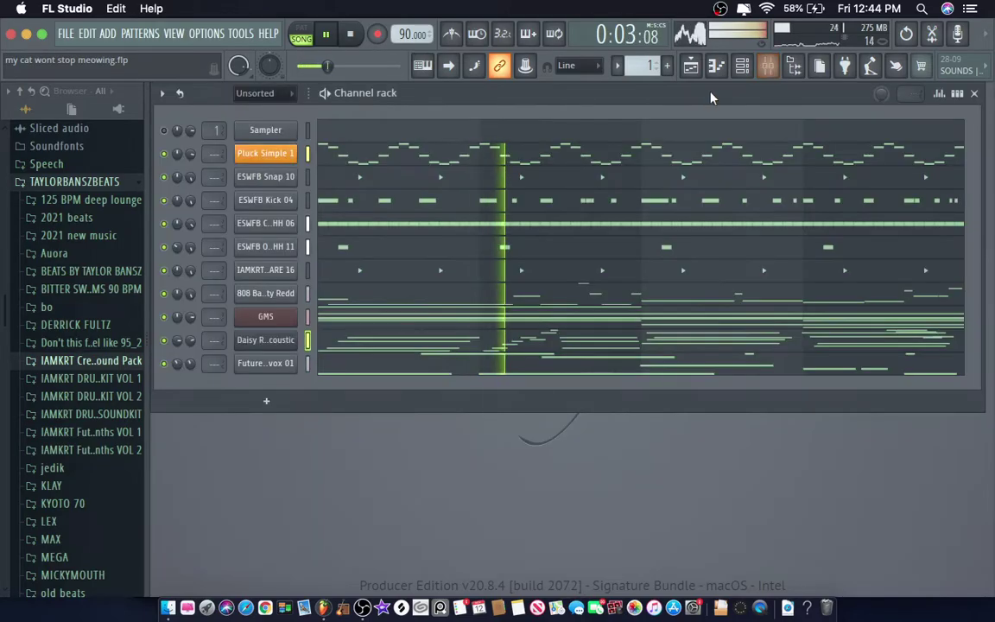
Select pattern 2, "lol peace", and play the arrangement from the start in the playlist.
key("space")
left_click_drag(646, 67, 647, 54)
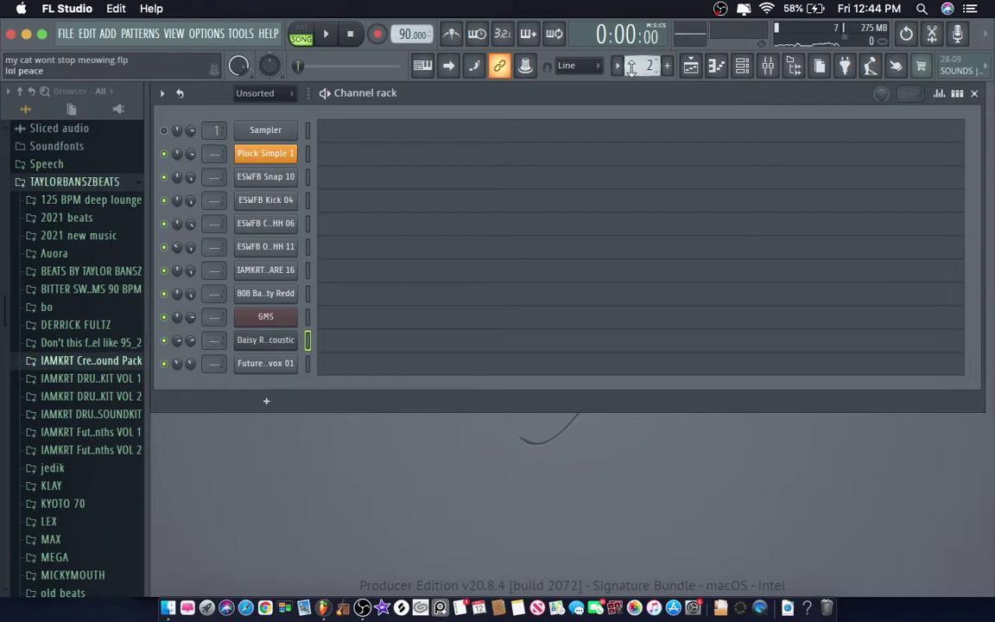
left_click(619, 67)
left_click(646, 102)
left_click(701, 67)
key("space")
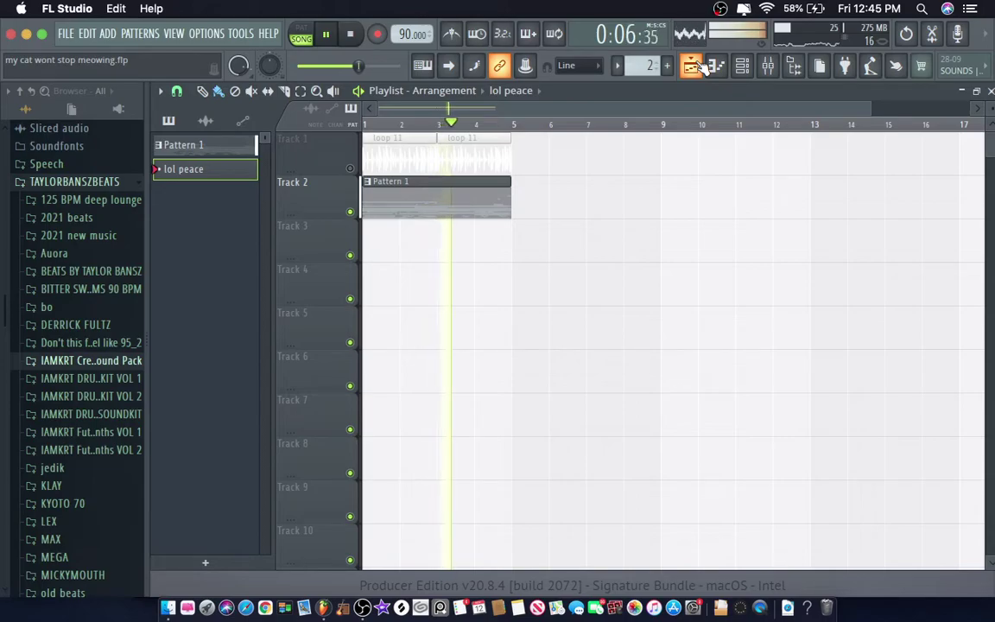
Switch to OBS and bring its recording controls to the front.
left_click(362, 607)
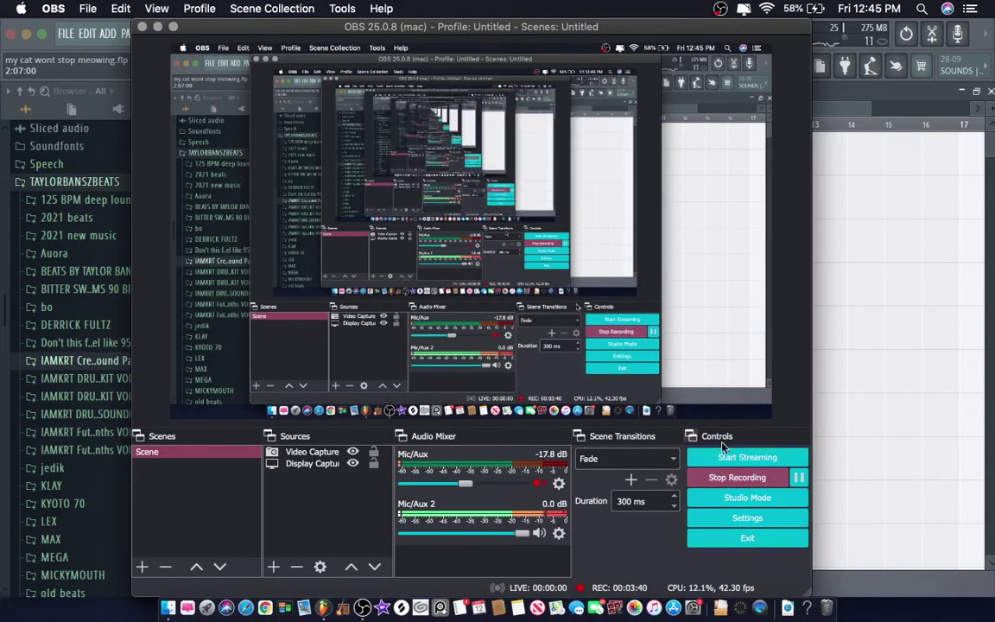